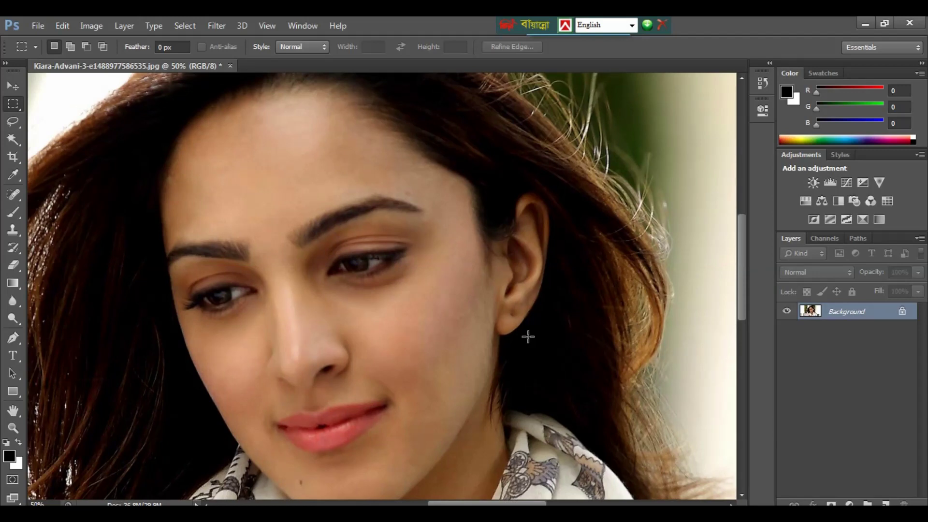
- Zoom and pan around the portrait to inspect the eye and cheek skin
{"action": "key", "text": "ctrl+minus"}
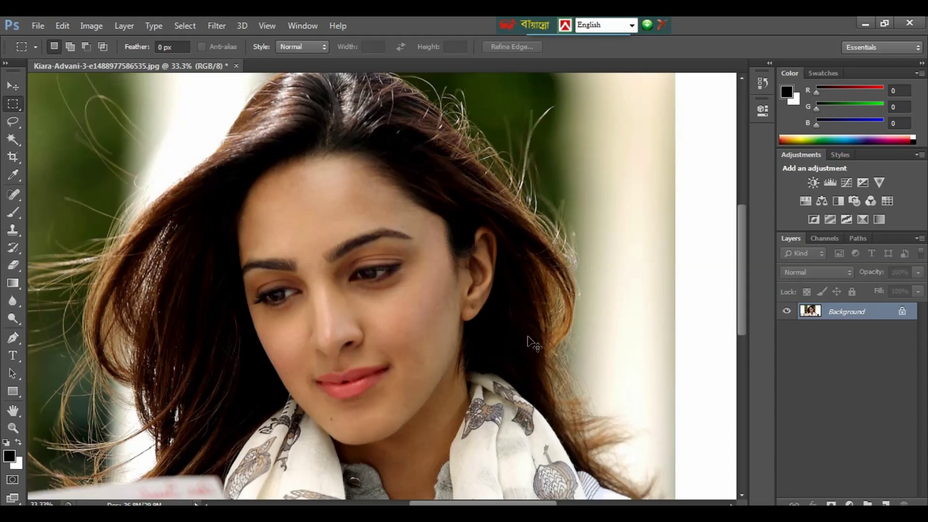
{"action": "key", "text": "ctrl+plus"}
{"action": "key", "text": "ctrl+plus"}
{"action": "key", "text": "ctrl+plus"}
{"action": "key", "text": "ctrl+plus"}
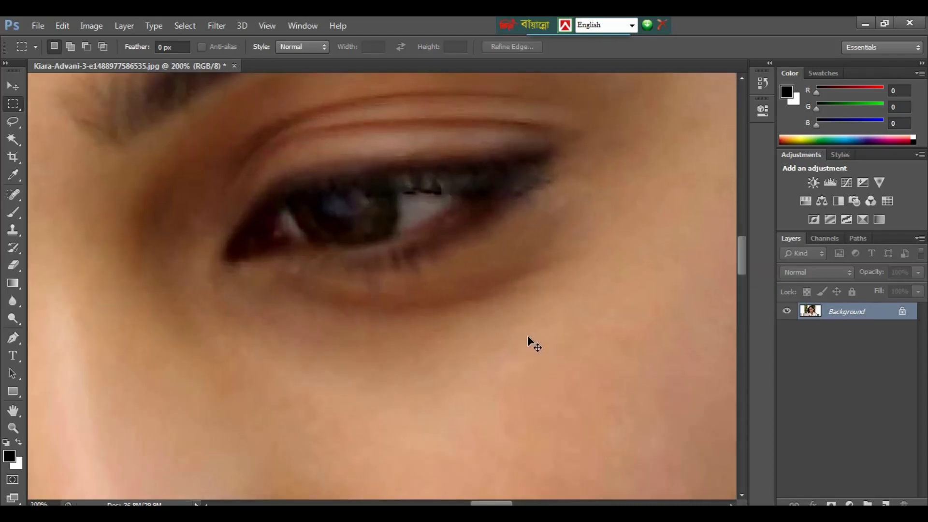
{"action": "key", "text": "ctrl+plus"}
{"action": "left_click_drag", "start_coordinate": [563, 361], "coordinate": [540, 468]}
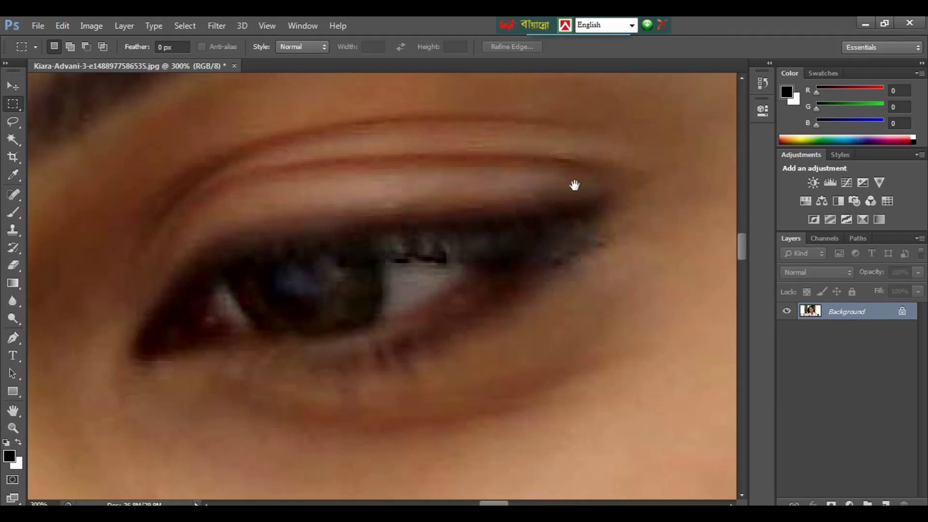
{"action": "left_click_drag", "start_coordinate": [573, 186], "coordinate": [369, 108]}
{"action": "mouse_move", "coordinate": [676, 338]}
{"action": "left_mouse_down"}
{"action": "mouse_move", "coordinate": [515, 271]}
{"action": "mouse_move", "coordinate": [493, 130]}
{"action": "left_mouse_up"}
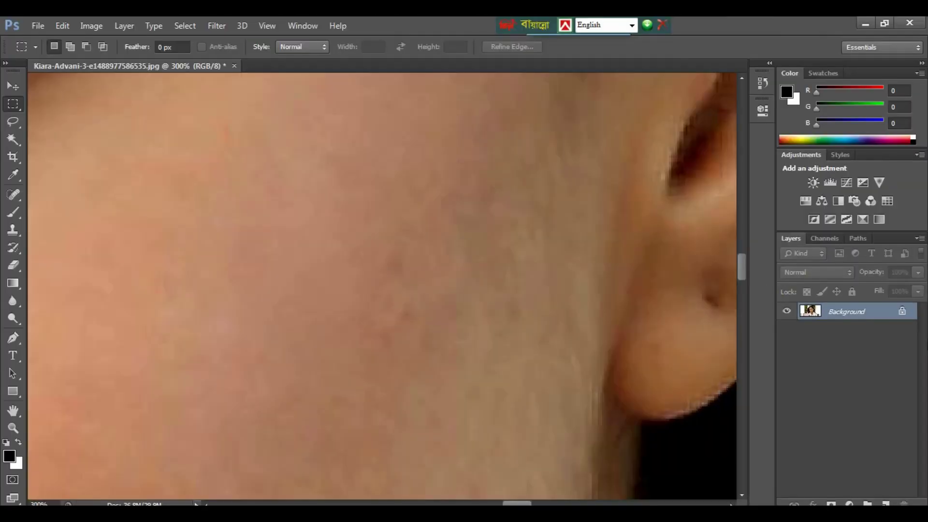
{"action": "key", "text": "ctrl+minus"}
{"action": "key", "text": "ctrl+minus"}
{"action": "key", "text": "ctrl+minus"}
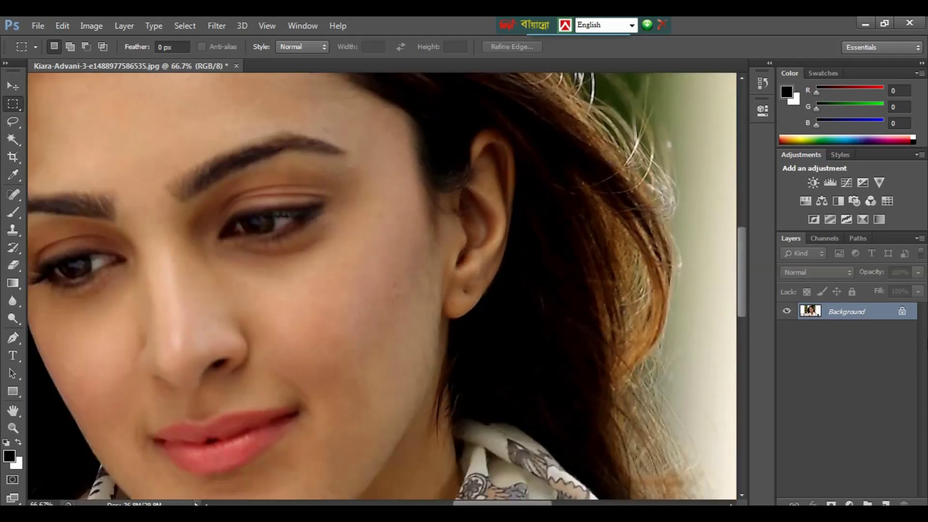
- Duplicate the photo to Layer 1, invert it, and set its blend mode to Vivid Light
{"action": "key", "text": "ctrl+j"}
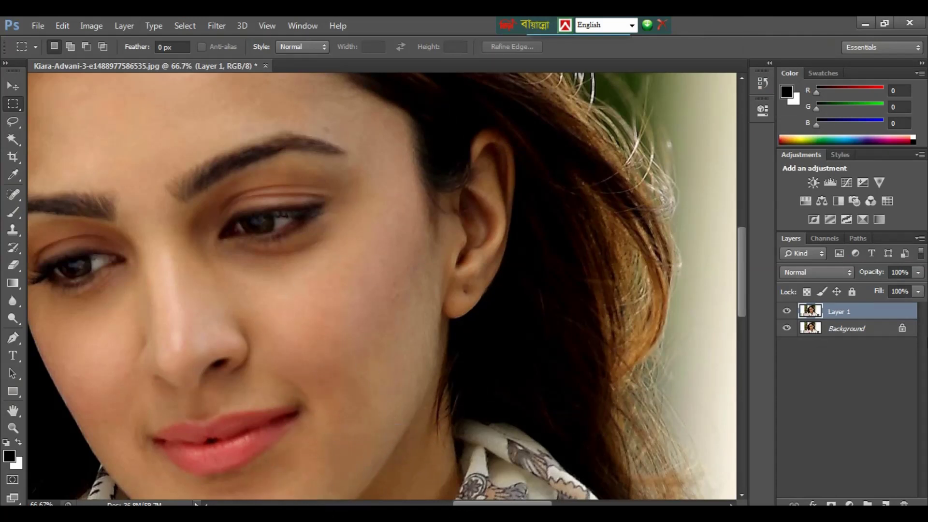
{"action": "key", "text": "ctrl+i"}
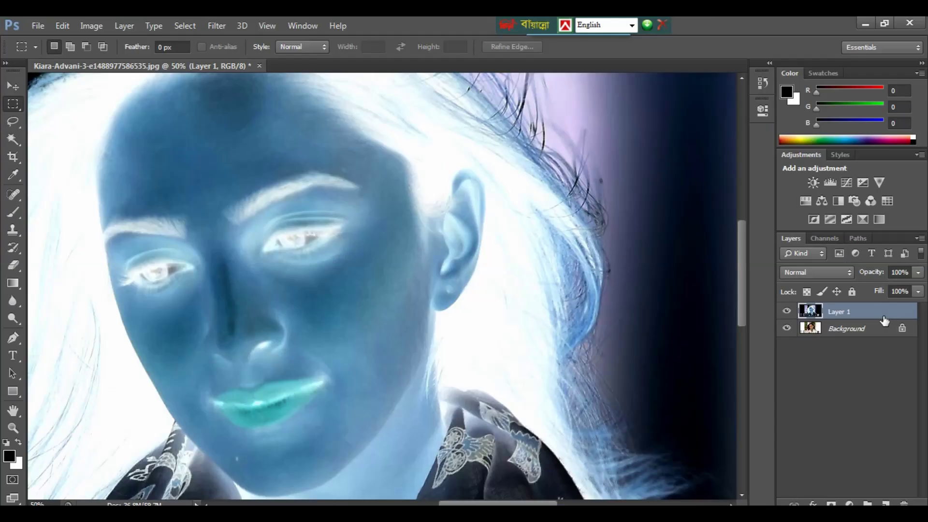
{"action": "left_click", "coordinate": [808, 272]}
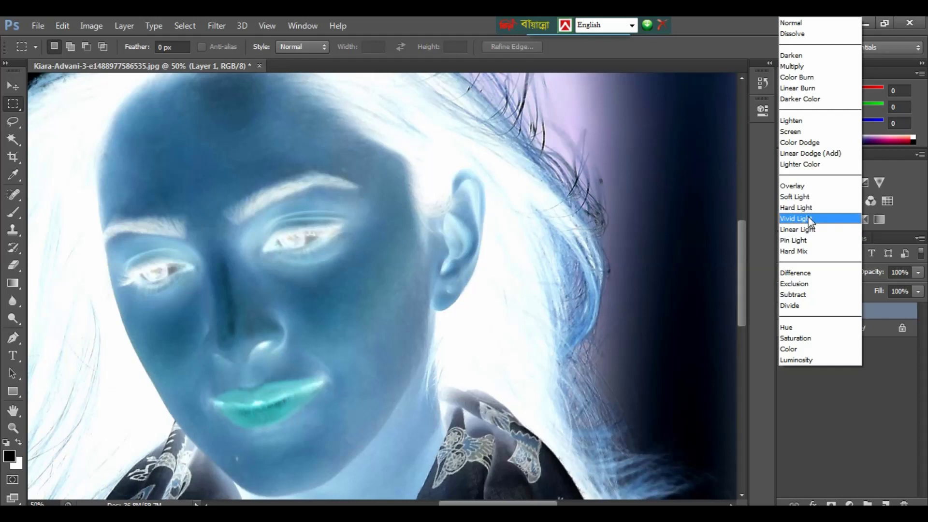
{"action": "left_click", "coordinate": [804, 218]}
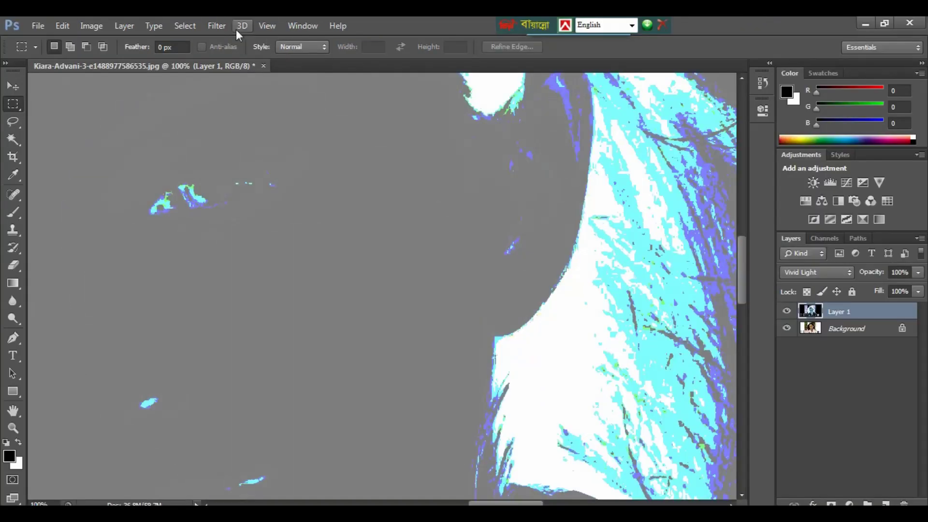
{"action": "left_click", "coordinate": [219, 27]}
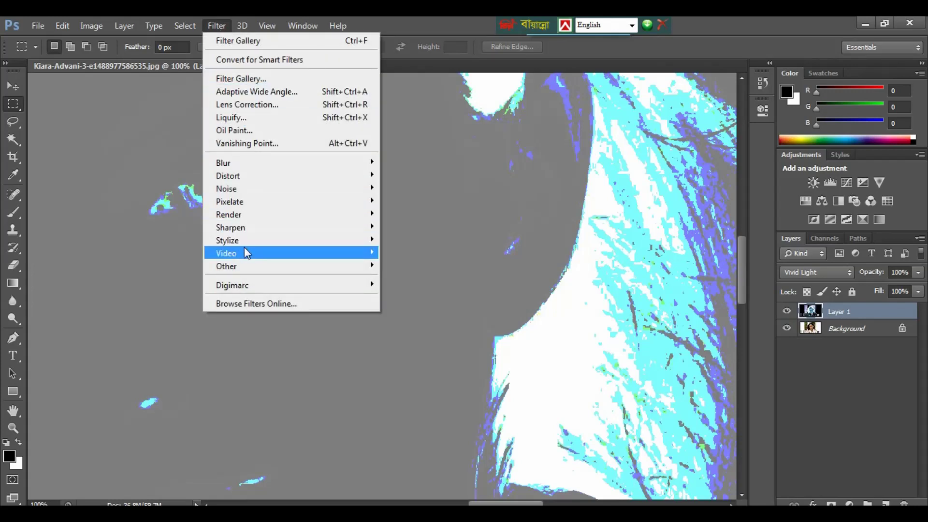
{"action": "mouse_move", "coordinate": [226, 266]}
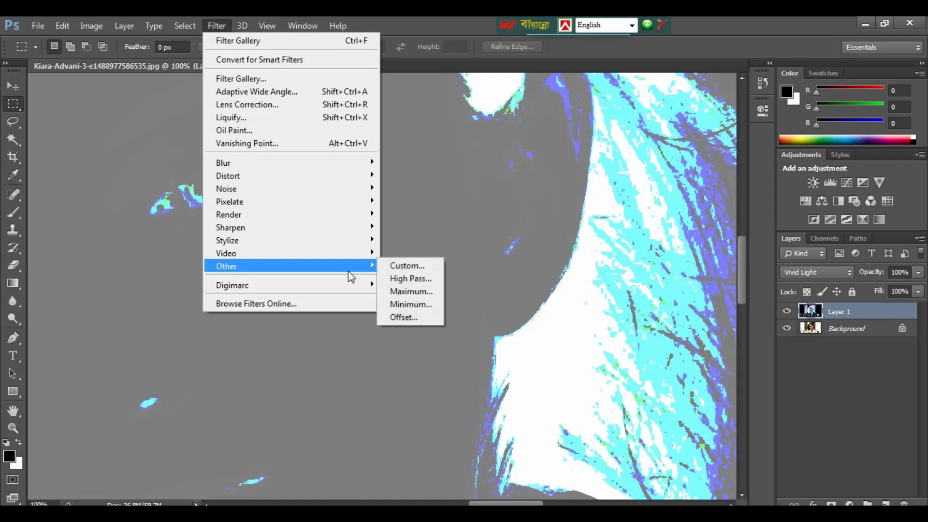
- Apply a High Pass filter with a 30-pixel radius to Layer 1
{"action": "left_click", "coordinate": [400, 279]}
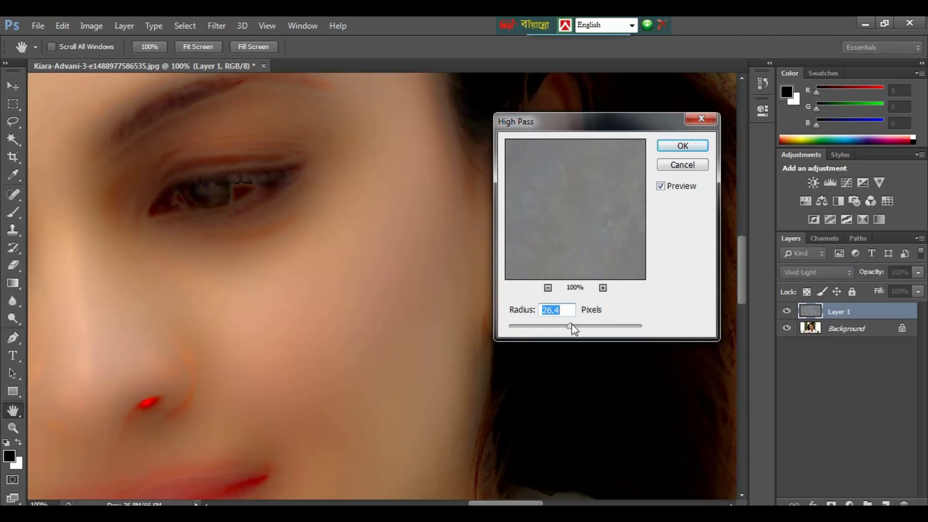
{"action": "left_click_drag", "start_coordinate": [570, 326], "coordinate": [559, 327]}
{"action": "left_click", "coordinate": [571, 325]}
{"action": "left_click_drag", "start_coordinate": [566, 326], "coordinate": [573, 324]}
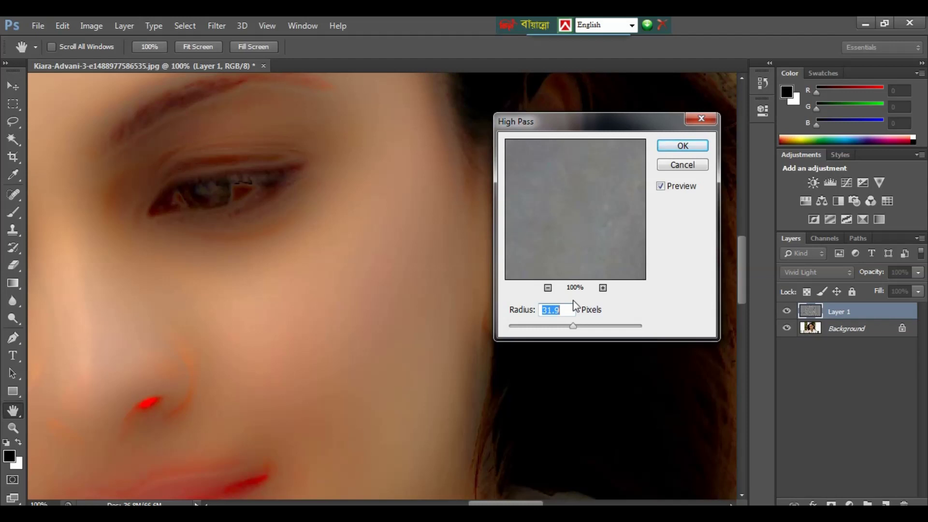
{"action": "type", "text": "30"}
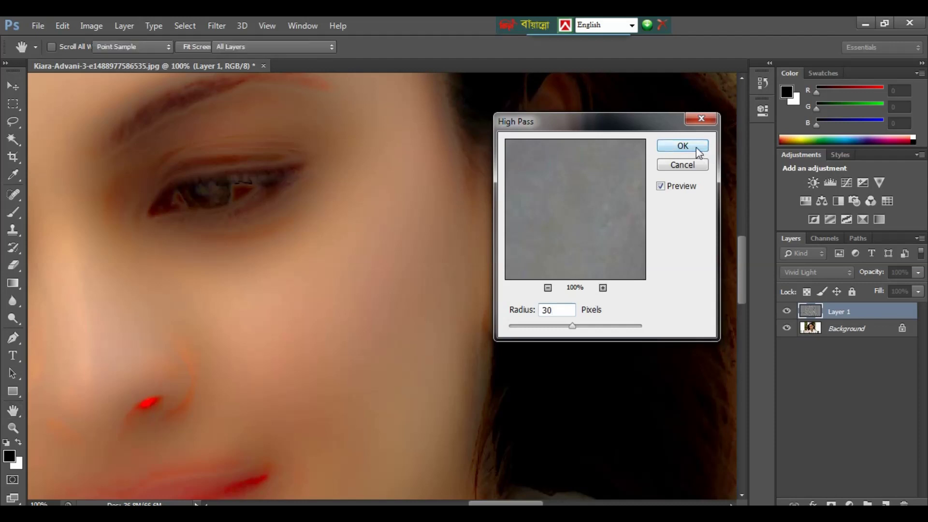
{"action": "left_click", "coordinate": [682, 146]}
{"action": "key", "text": "ctrl+minus"}
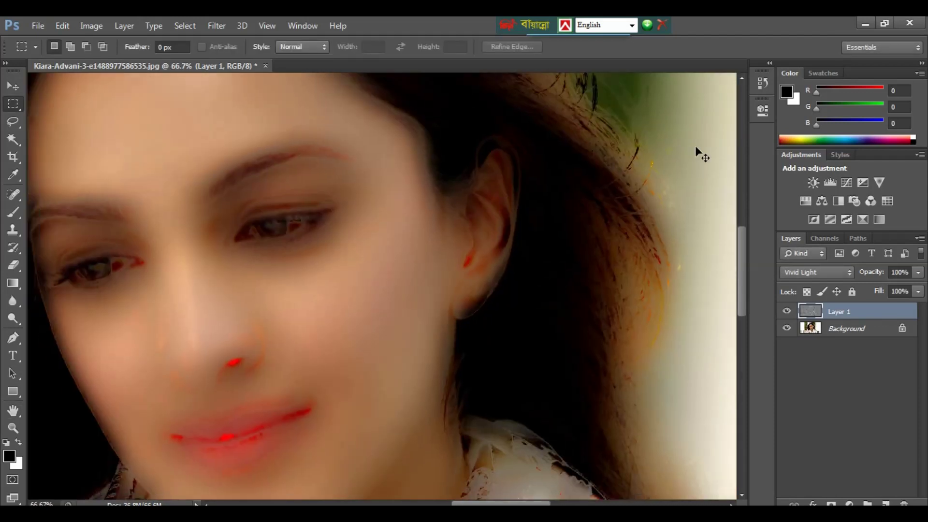
{"action": "key", "text": "ctrl+minus"}
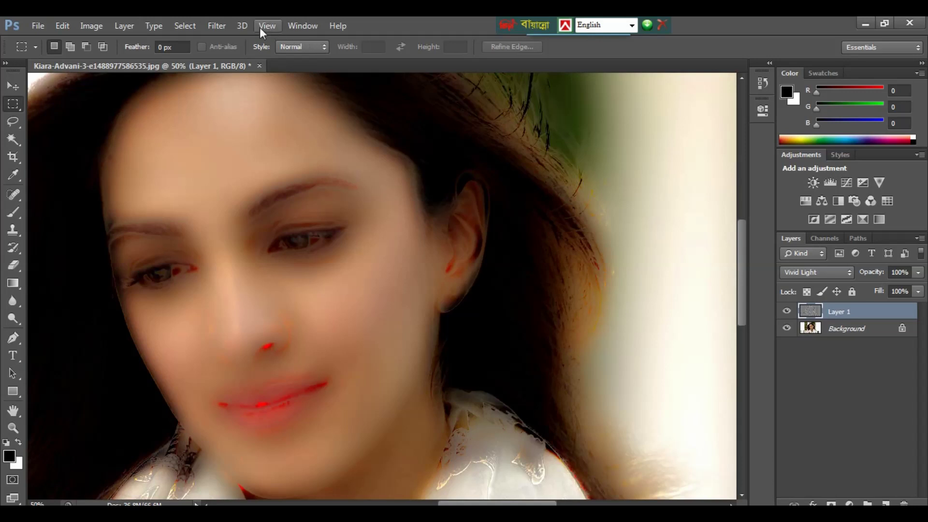
- Apply a 2-pixel Gaussian Blur to Layer 1 on top of the High Pass
{"action": "left_click", "coordinate": [218, 26]}
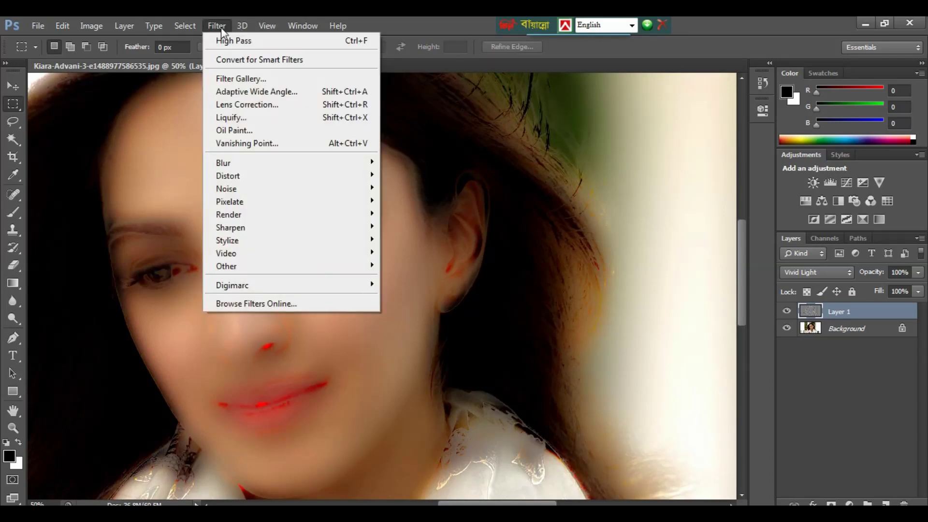
{"action": "mouse_move", "coordinate": [239, 163]}
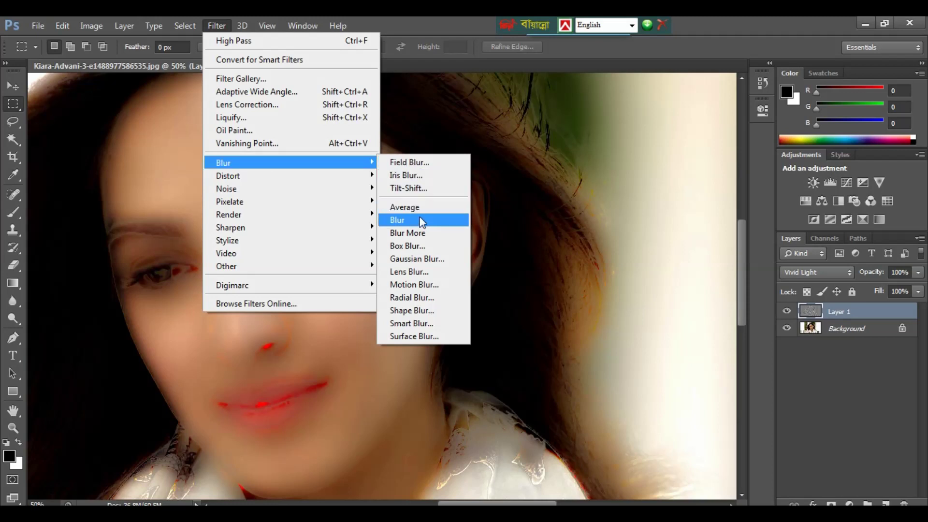
{"action": "left_click", "coordinate": [426, 259]}
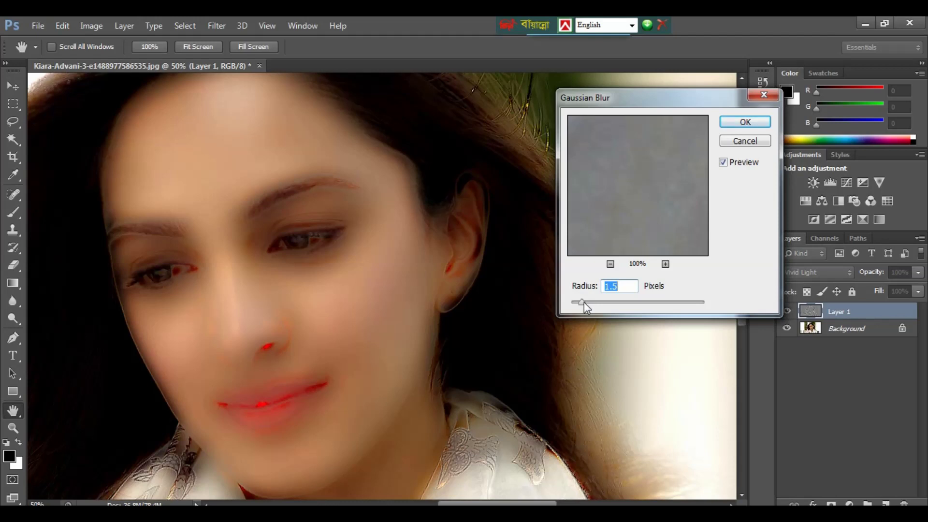
{"action": "left_click_drag", "start_coordinate": [584, 307], "coordinate": [617, 305]}
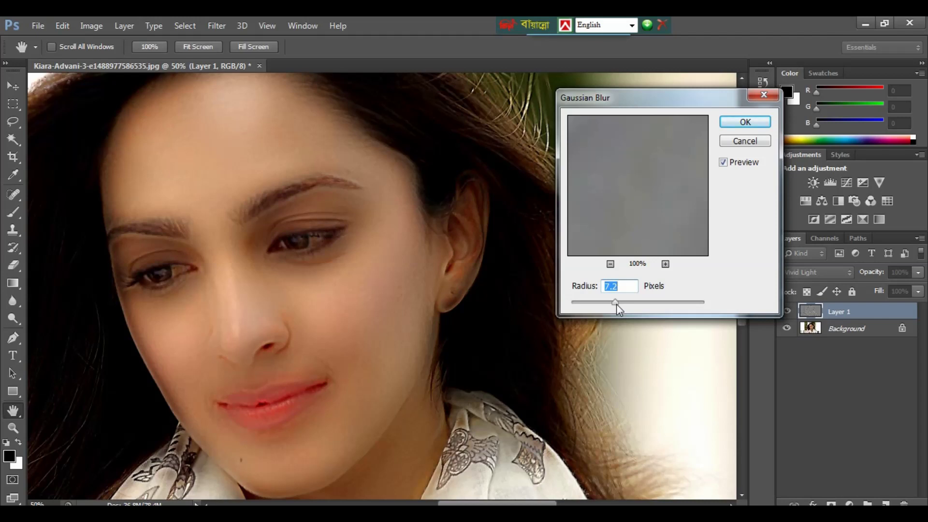
{"action": "left_click_drag", "start_coordinate": [617, 307], "coordinate": [588, 306]}
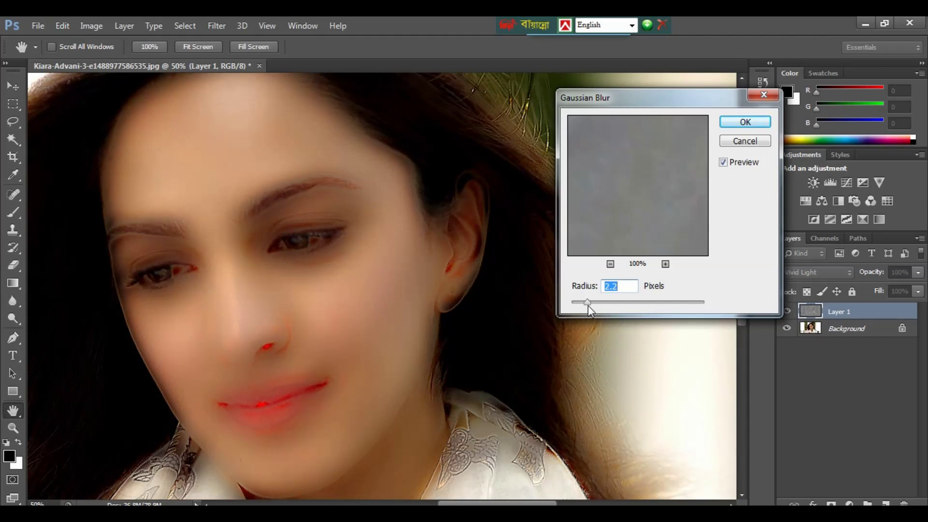
{"action": "type", "text": "2"}
{"action": "left_click", "coordinate": [766, 122]}
{"action": "key", "text": "m"}
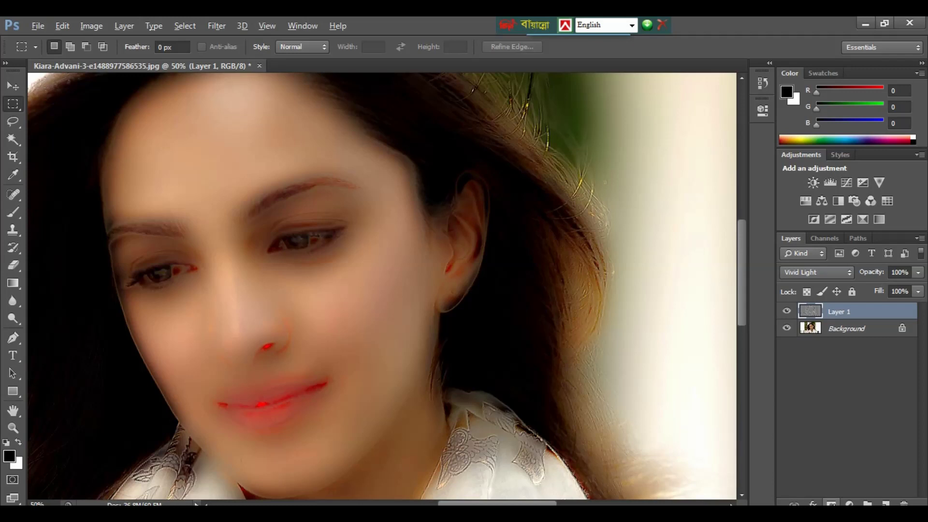
- Give Layer 1 a black hide-all mask and paint the smoothing back onto the cheek
{"action": "left_click", "coordinate": [831, 502], "text": "alt"}
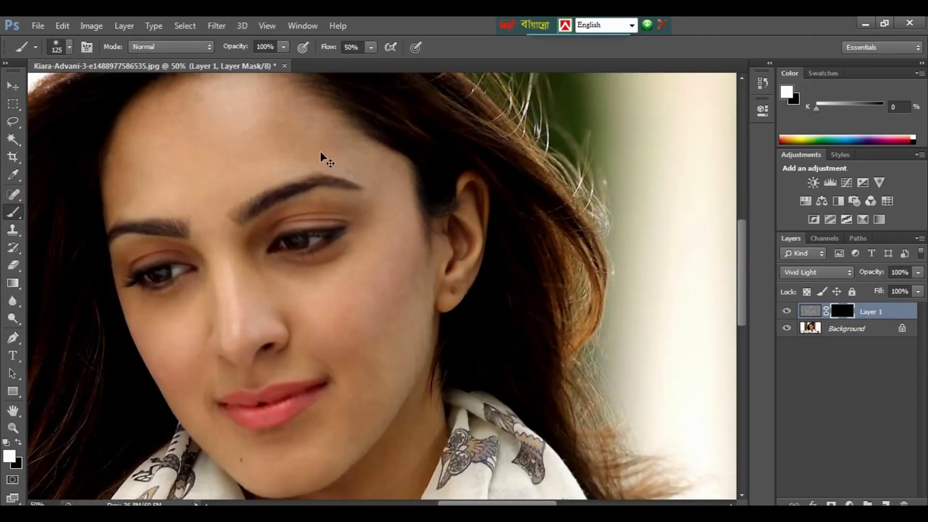
{"action": "key", "text": "ctrl+plus"}
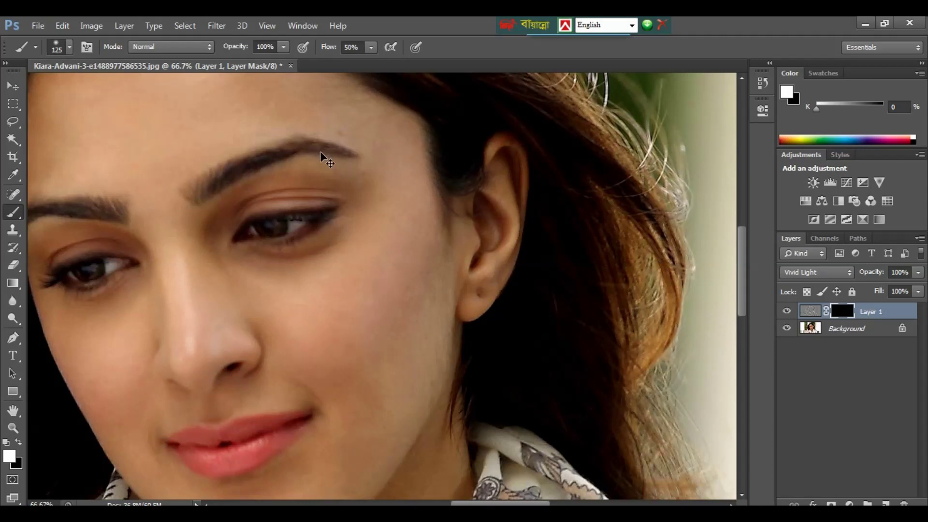
{"action": "key", "text": "ctrl+plus"}
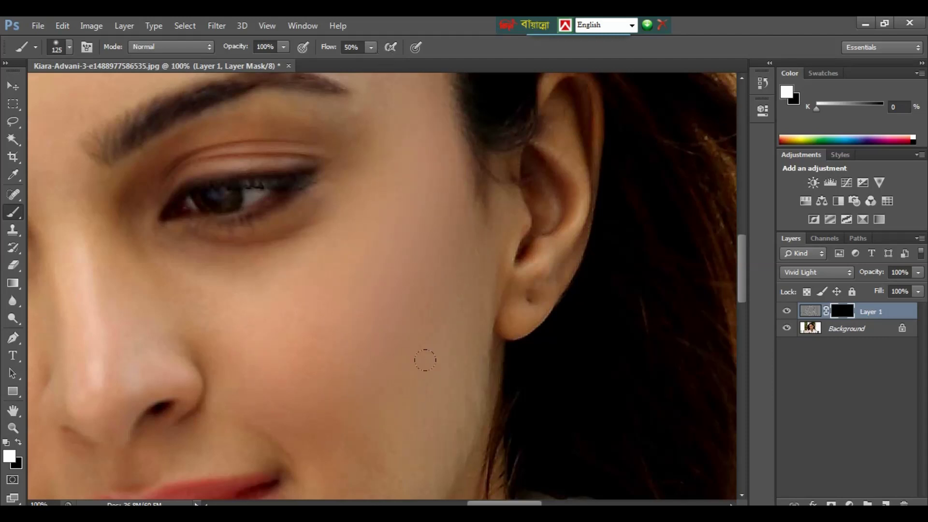
{"action": "scroll", "coordinate": [425, 357], "scroll_direction": "down", "scroll_amount": 5}
{"action": "scroll", "coordinate": [418, 93], "scroll_direction": "up", "scroll_amount": 5}
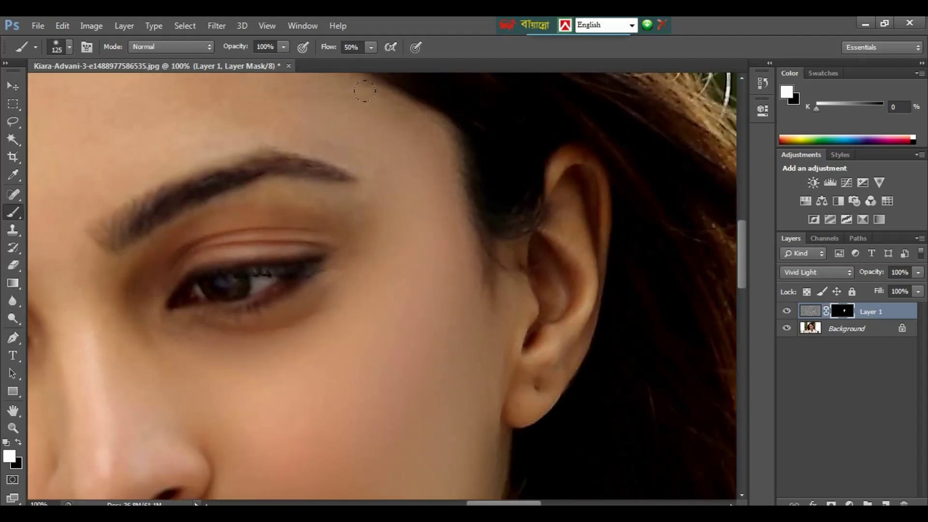
{"action": "key", "text": "ctrl+plus"}
{"action": "left_click_drag", "start_coordinate": [428, 320], "coordinate": [364, 342]}
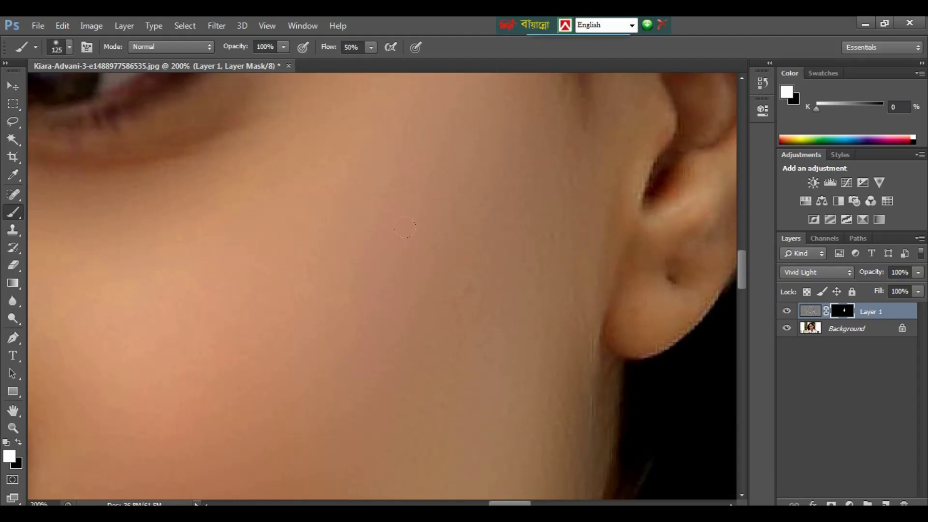
{"action": "key", "text": "ctrl+minus"}
{"action": "key", "text": "ctrl+minus"}
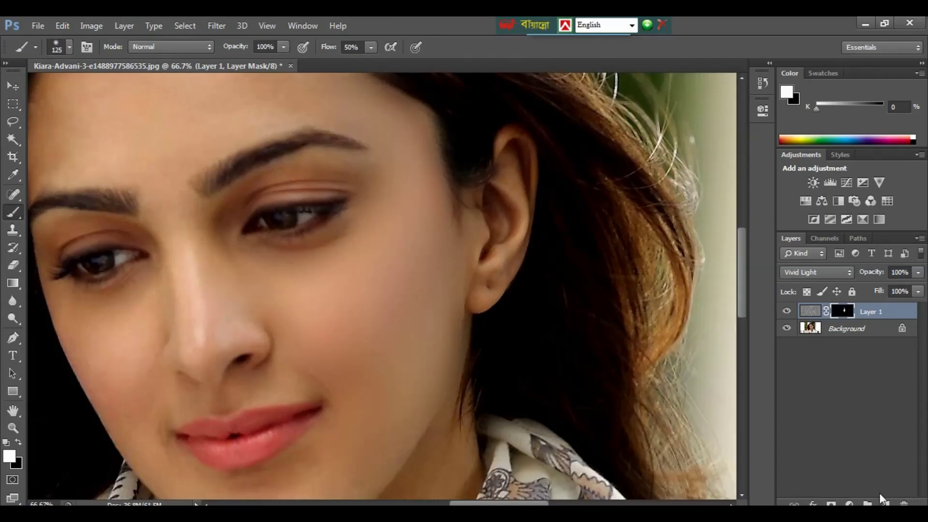
- Add an empty Layer 2 above Layer 1 and reset colours to black and white
{"action": "left_click", "coordinate": [885, 503]}
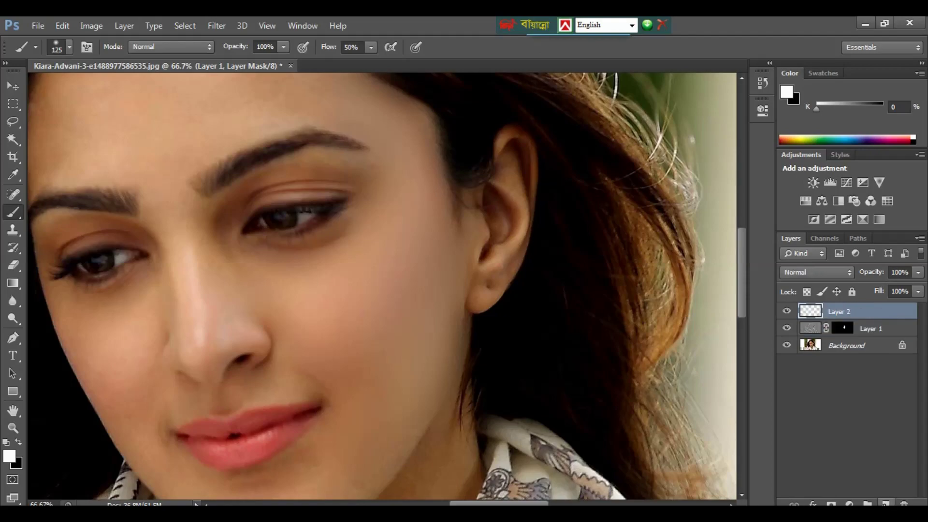
{"action": "key", "text": "d"}
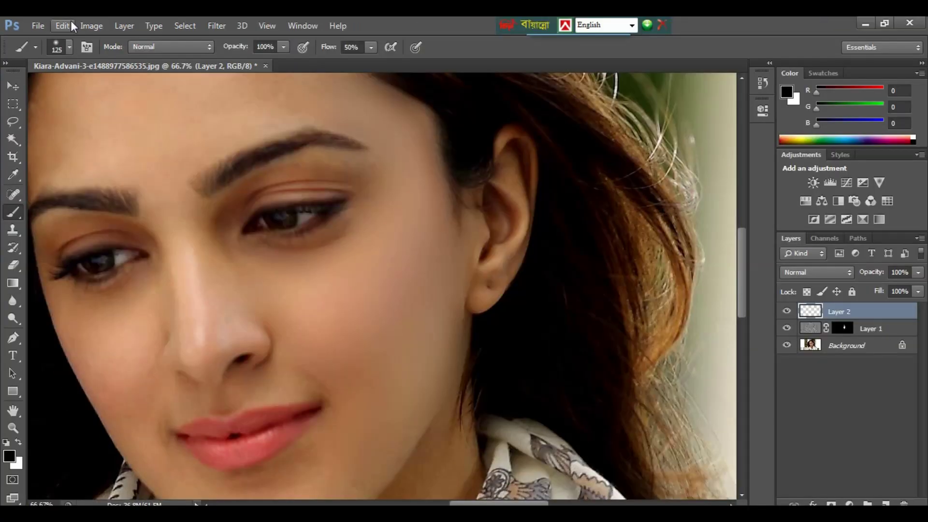
- Fill Layer 2 with 50% Gray using Edit > Fill
{"action": "left_click", "coordinate": [68, 23]}
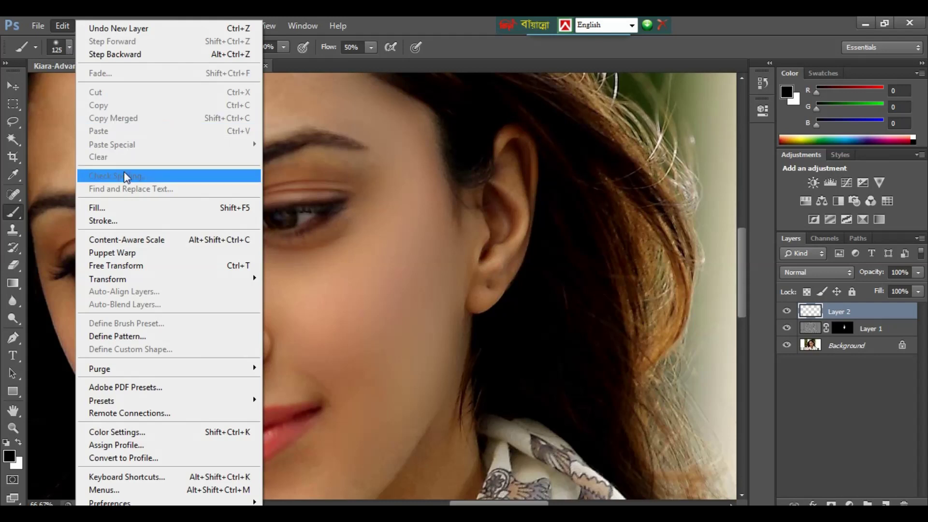
{"action": "left_click", "coordinate": [110, 207]}
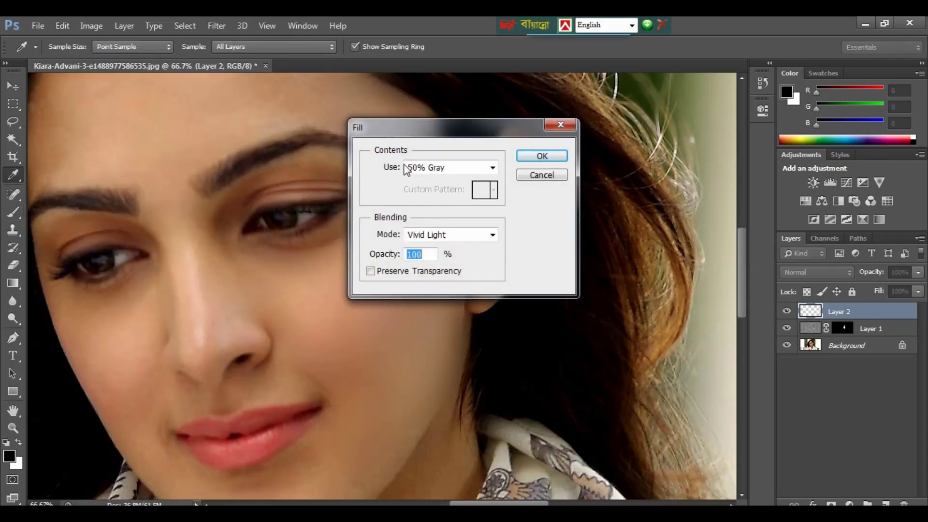
{"action": "left_click", "coordinate": [489, 168]}
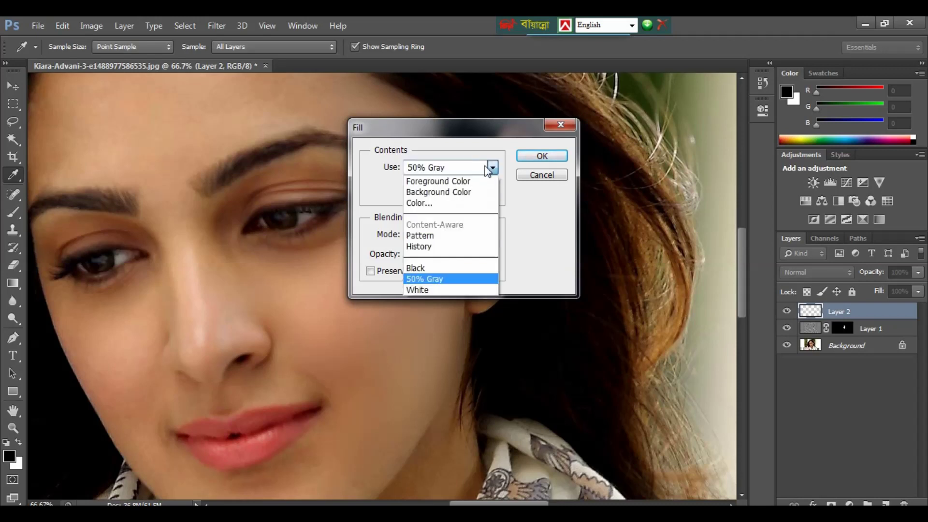
{"action": "left_click", "coordinate": [422, 279]}
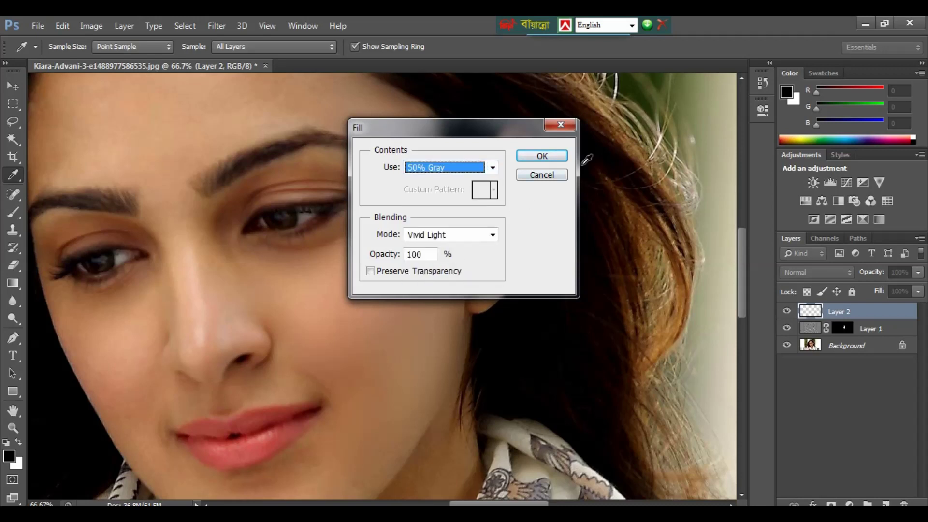
{"action": "left_click", "coordinate": [542, 156]}
- Switch to the Brush tool and bring up the Filter menu
{"action": "key", "text": "b"}
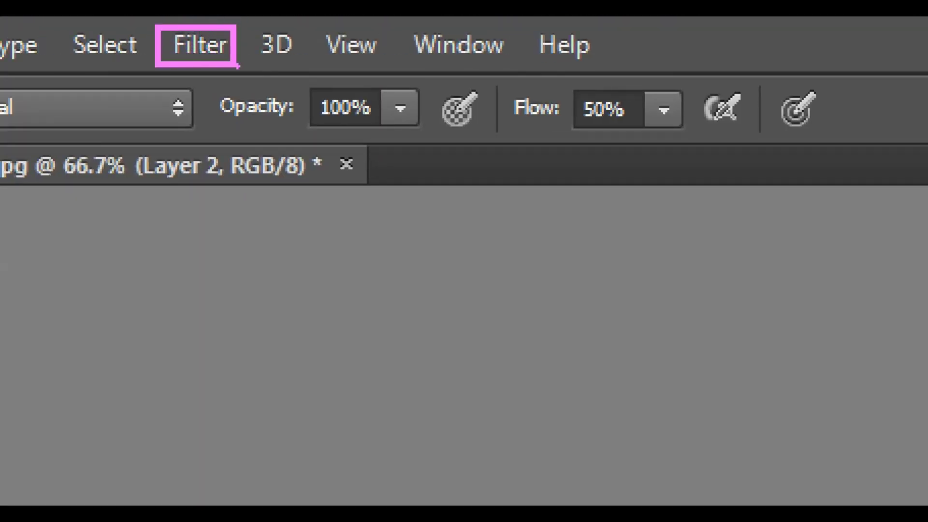
{"action": "left_click", "coordinate": [220, 27]}
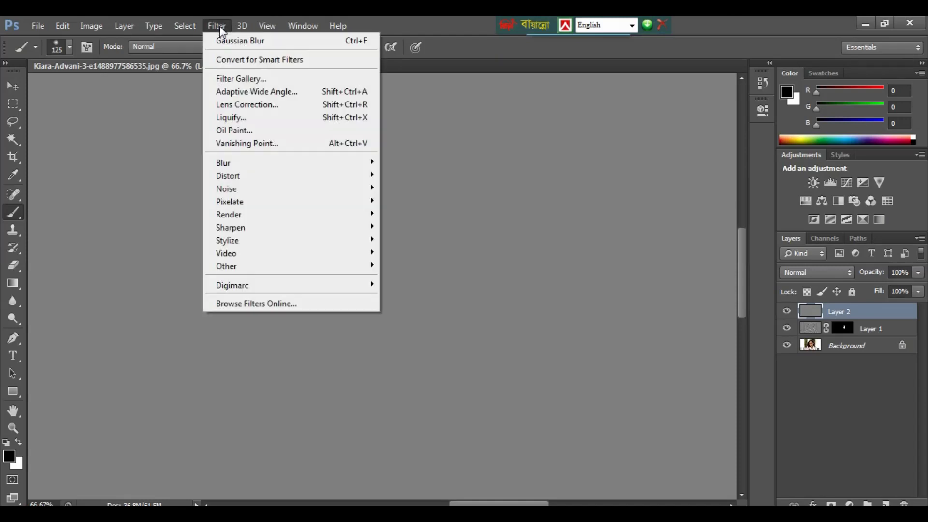
- Open the Filter Gallery and expand the Texture category to reach Texturizer
{"action": "left_click", "coordinate": [230, 80]}
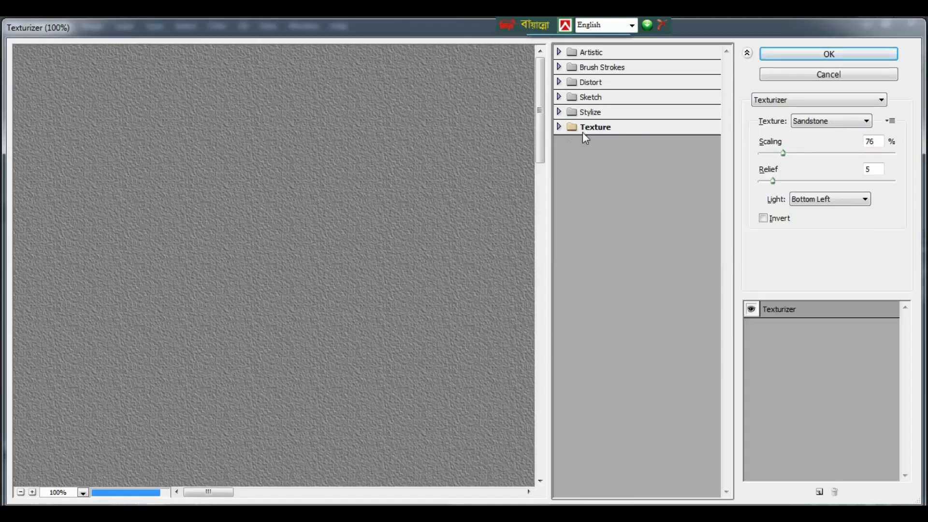
{"action": "key", "text": "alt"}
{"action": "left_click", "coordinate": [582, 132]}
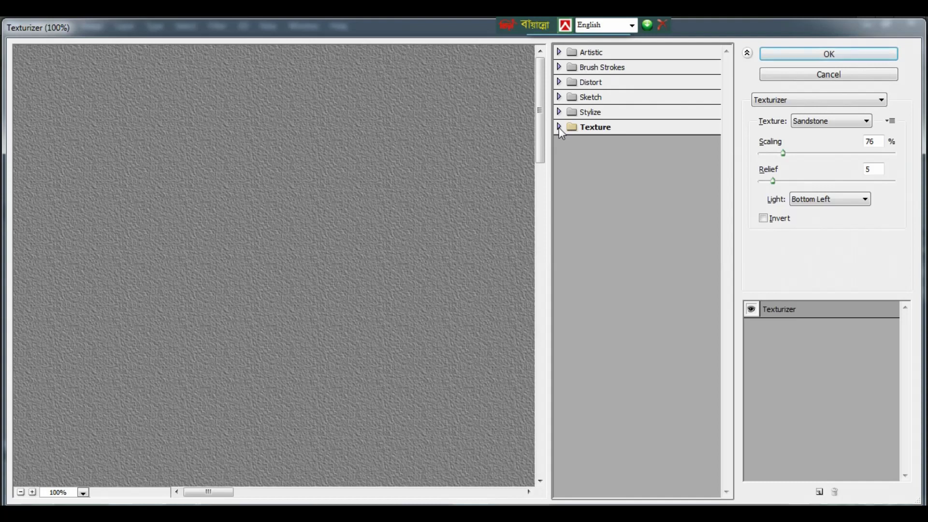
{"action": "left_click", "coordinate": [559, 126]}
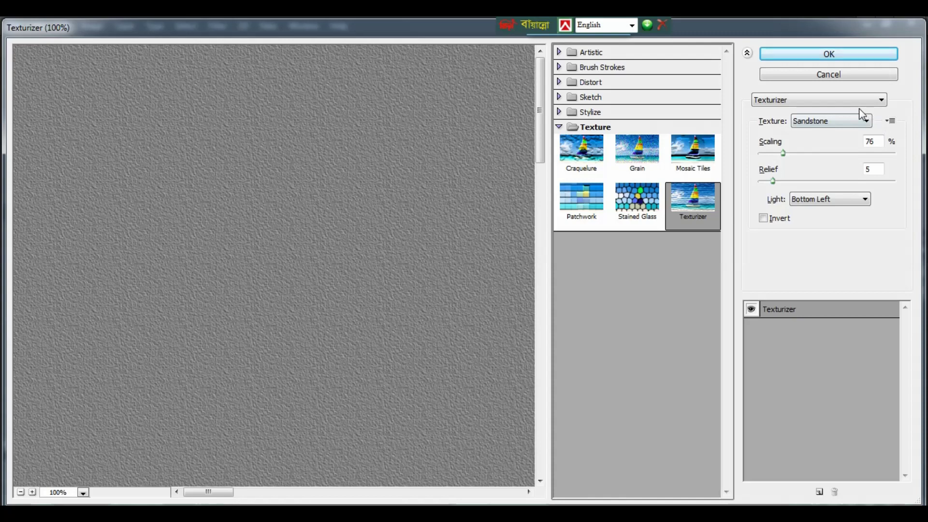
- Apply a Sandstone Texturizer at 79% scaling, relief 6, lit from Bottom Left
{"action": "left_click", "coordinate": [838, 126]}
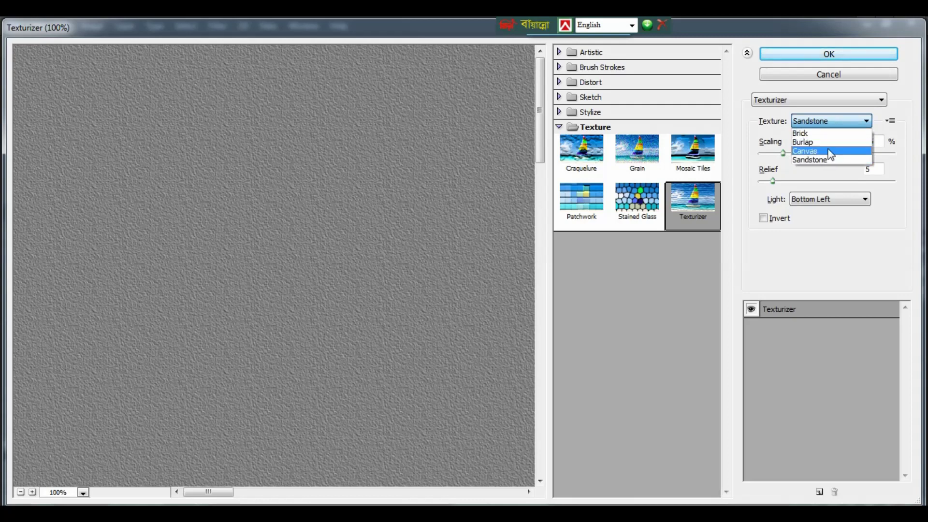
{"action": "left_click", "coordinate": [825, 163]}
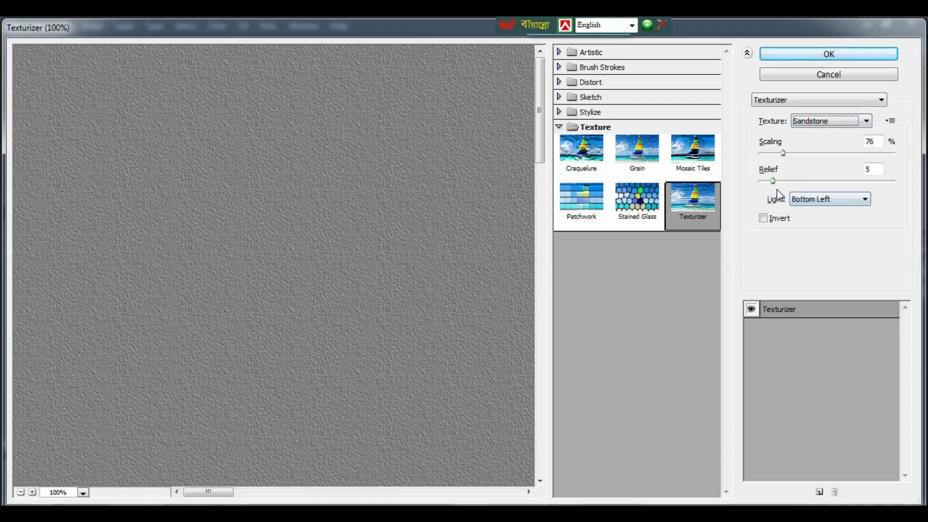
{"action": "left_click", "coordinate": [817, 202]}
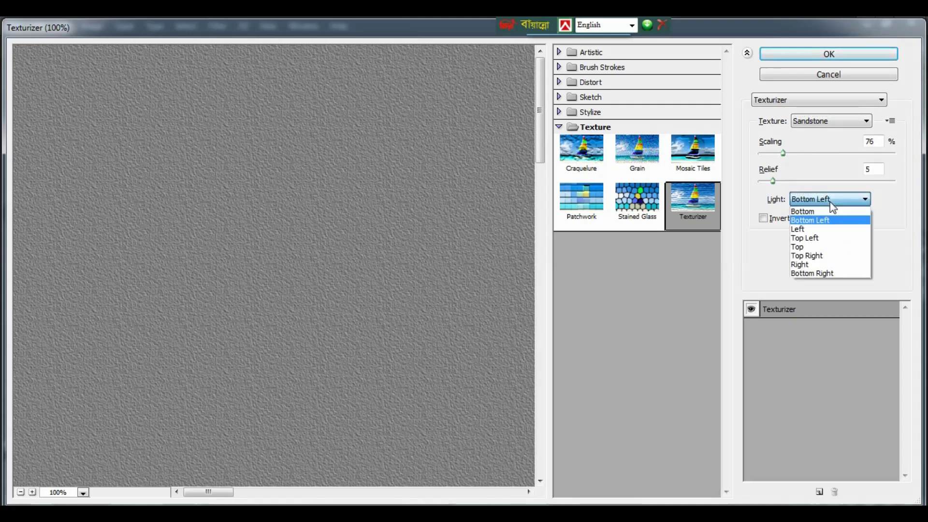
{"action": "left_click", "coordinate": [822, 220]}
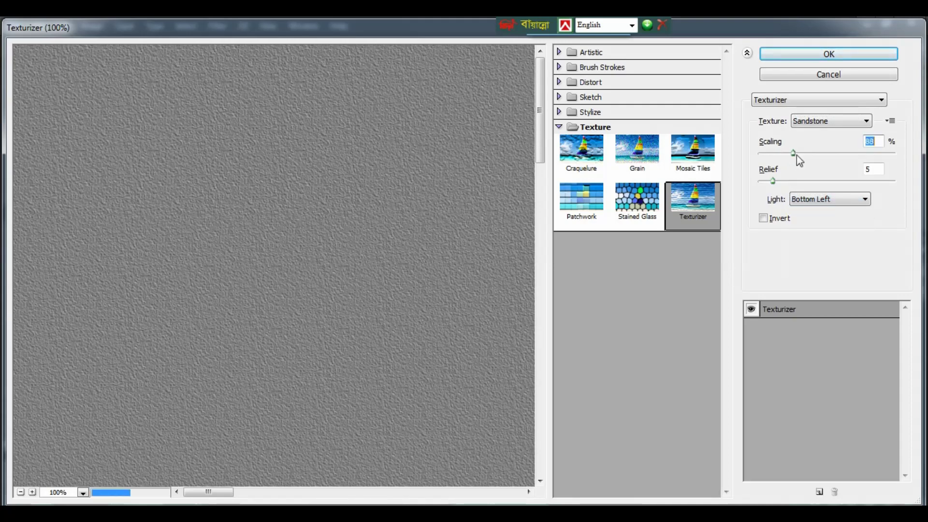
{"action": "mouse_move", "coordinate": [783, 154]}
{"action": "left_mouse_down"}
{"action": "mouse_move", "coordinate": [853, 155]}
{"action": "mouse_move", "coordinate": [781, 159]}
{"action": "left_mouse_up"}
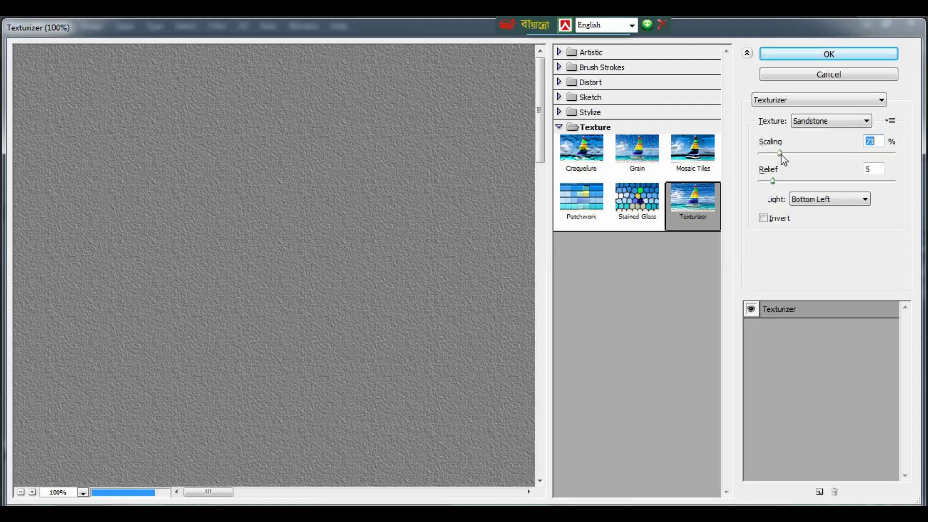
{"action": "left_click_drag", "start_coordinate": [783, 159], "coordinate": [790, 159]}
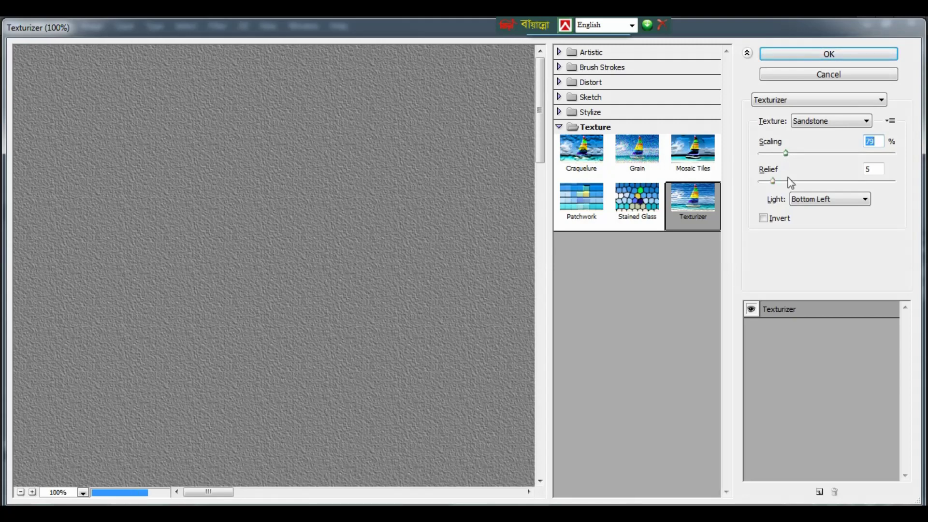
{"action": "mouse_move", "coordinate": [773, 182]}
{"action": "left_mouse_down"}
{"action": "mouse_move", "coordinate": [831, 194]}
{"action": "mouse_move", "coordinate": [777, 186]}
{"action": "left_mouse_up"}
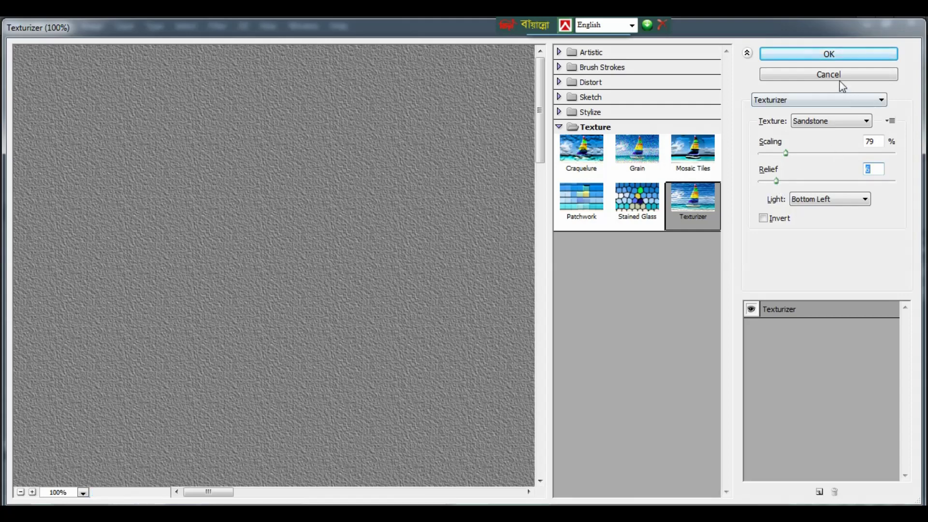
{"action": "left_click", "coordinate": [825, 57]}
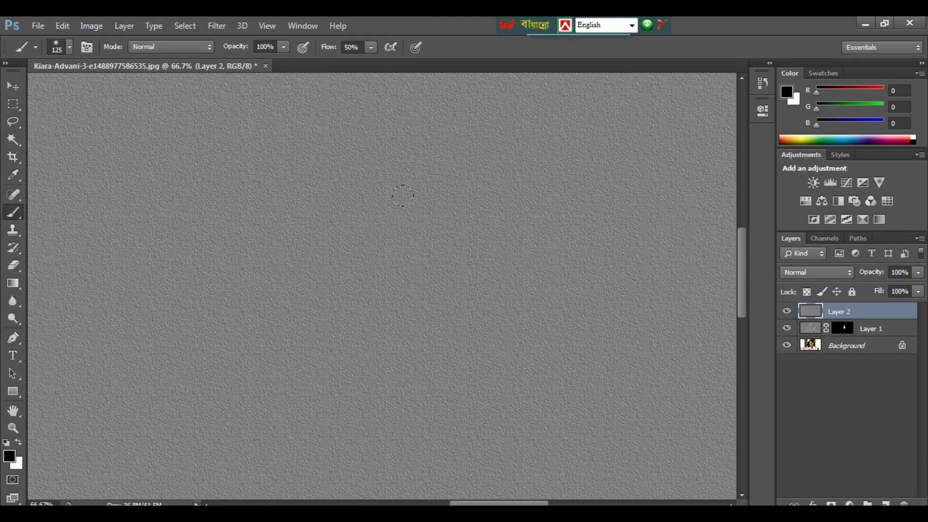
- Set textured Layer 2 to Soft Light and check the grain at close zoom
{"action": "key", "text": "ctrl+plus"}
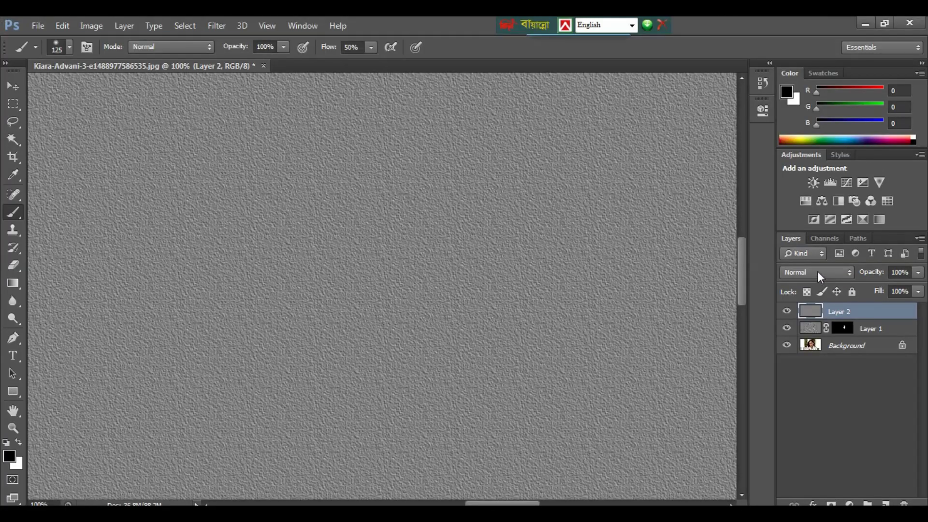
{"action": "left_click", "coordinate": [817, 271]}
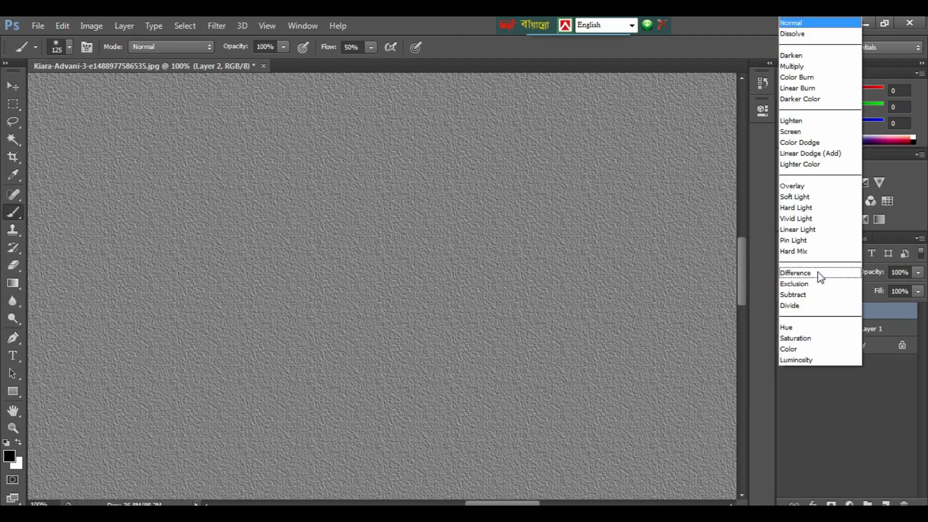
{"action": "left_click", "coordinate": [801, 196]}
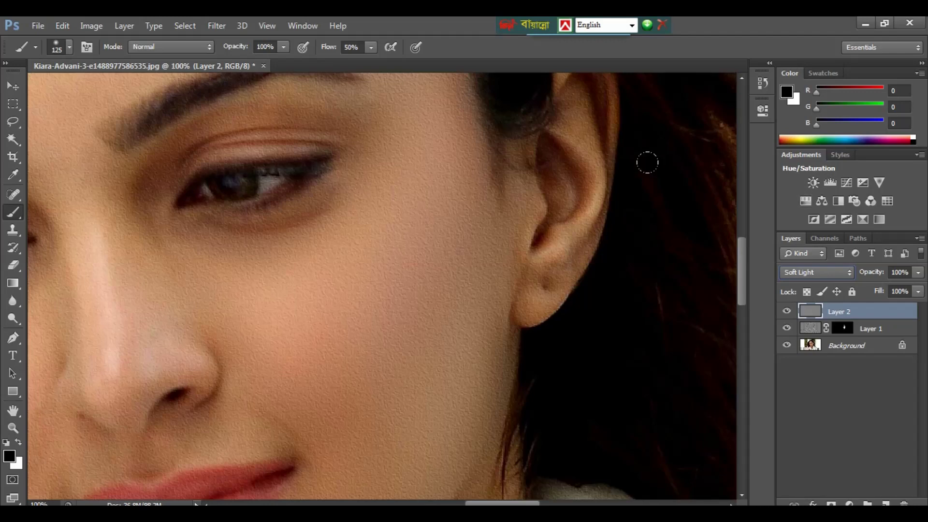
{"action": "key", "text": "ctrl+plus"}
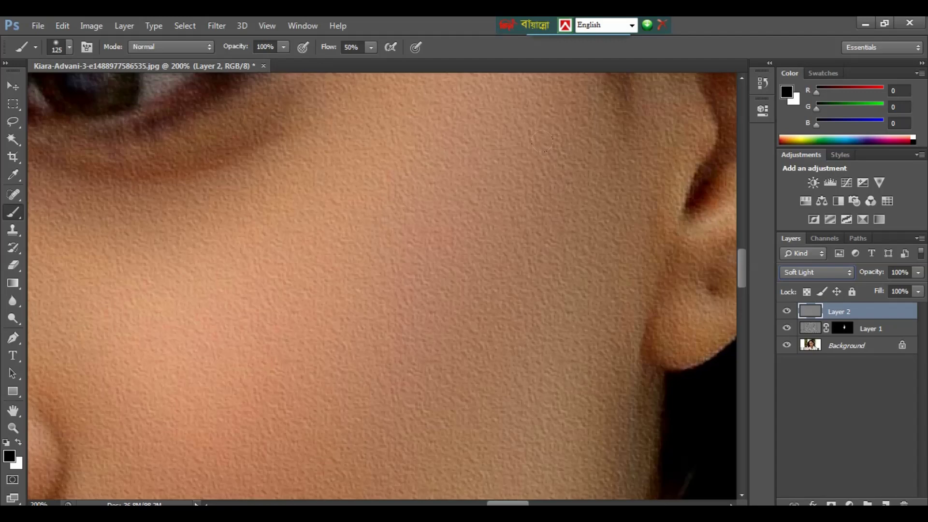
{"action": "key", "text": "ctrl+minus"}
{"action": "key", "text": "ctrl+minus"}
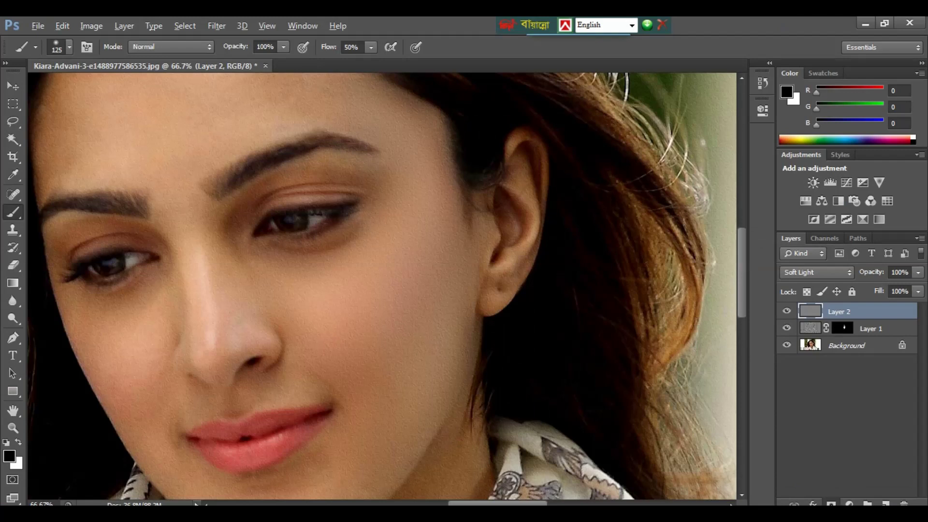
- Mask Layer 2 in black, use 44% brush flow, and toggle Layer 2 to compare the cheek
{"action": "left_click", "coordinate": [831, 504], "text": "alt"}
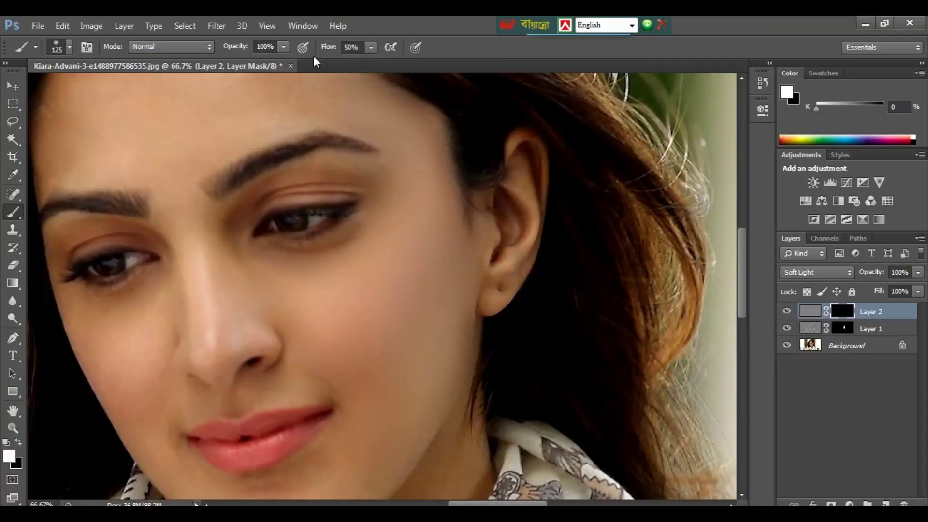
{"action": "left_click", "coordinate": [372, 48]}
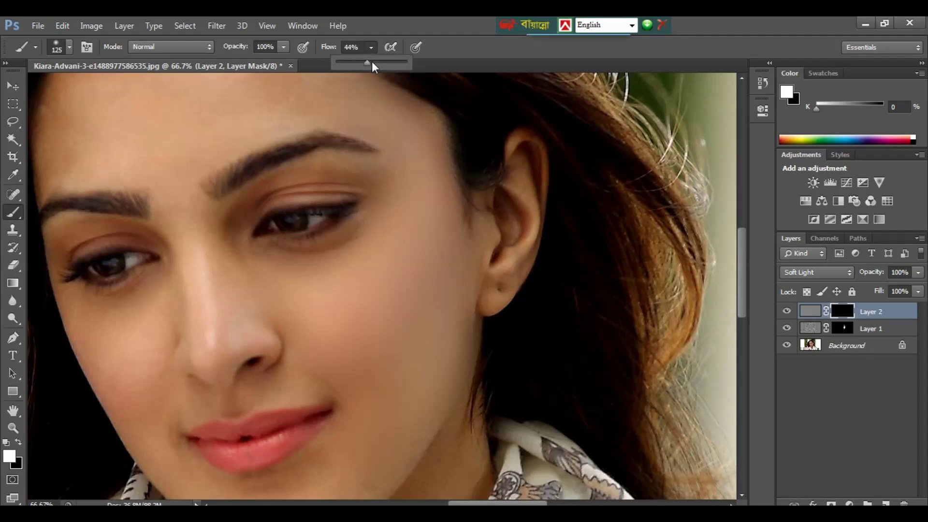
{"action": "key", "text": "ctrl+plus"}
{"action": "key", "text": "ctrl+plus"}
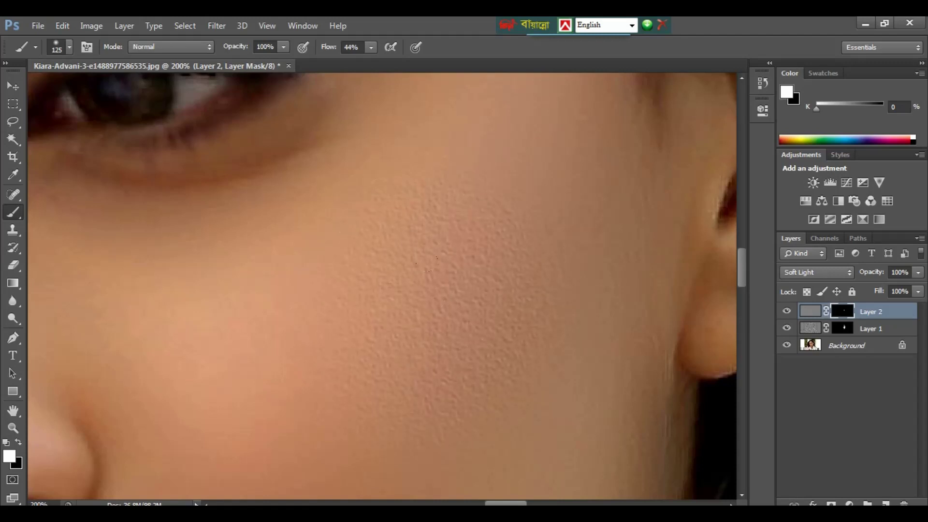
{"action": "left_click", "coordinate": [787, 311]}
{"action": "left_click", "coordinate": [788, 312]}
{"action": "left_click", "coordinate": [787, 312]}
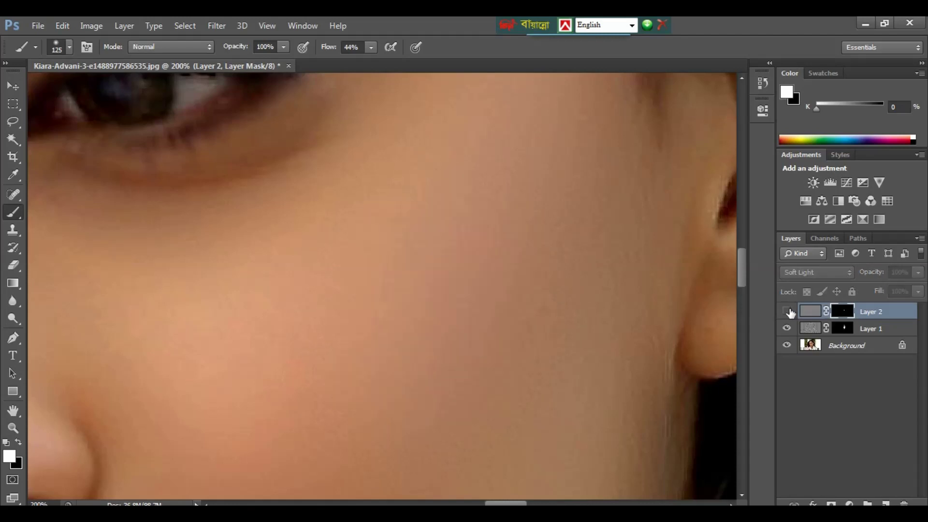
{"action": "left_click", "coordinate": [787, 312]}
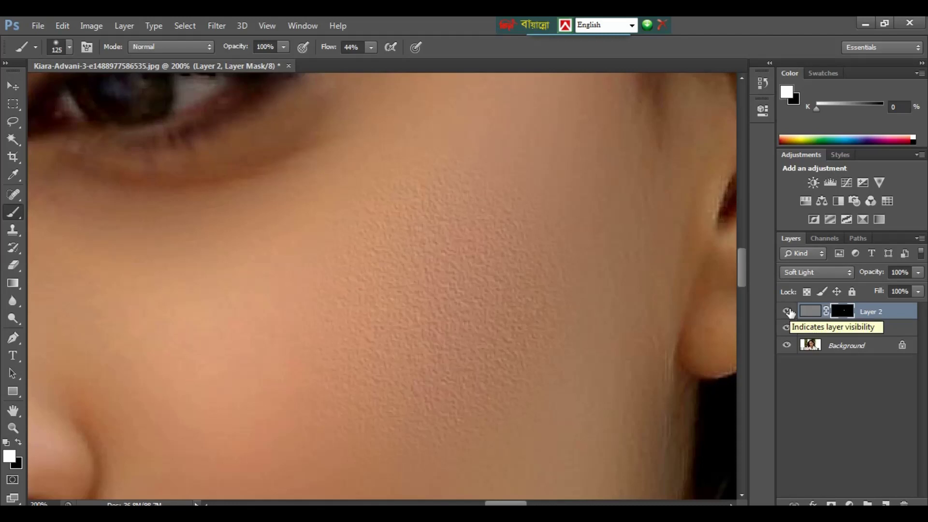